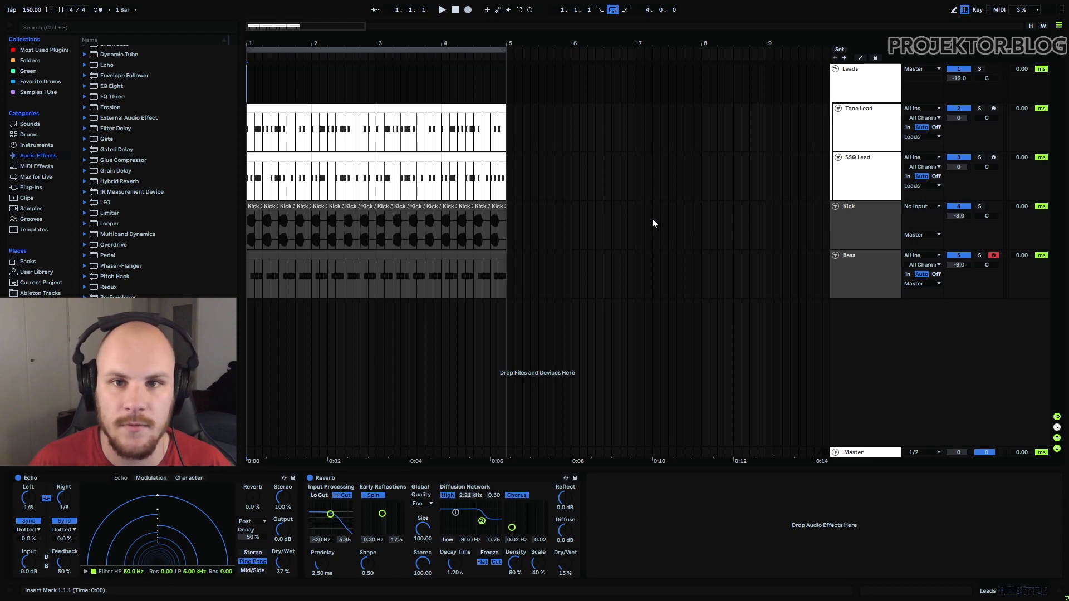
Select the Leads group and play the full loop from bar 1.
key(space)
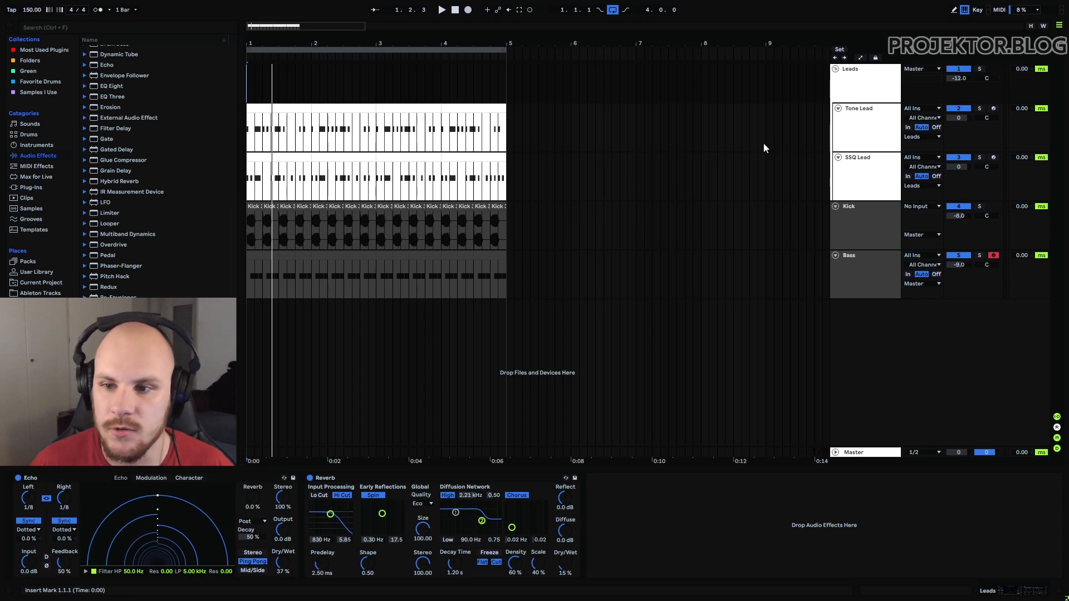
click(868, 82)
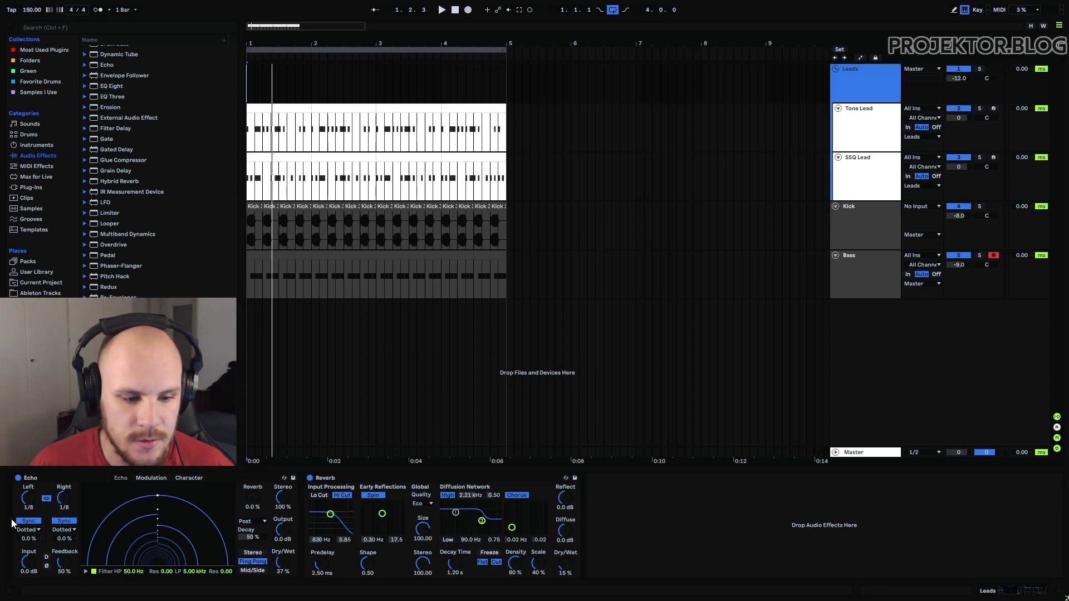
click(250, 84)
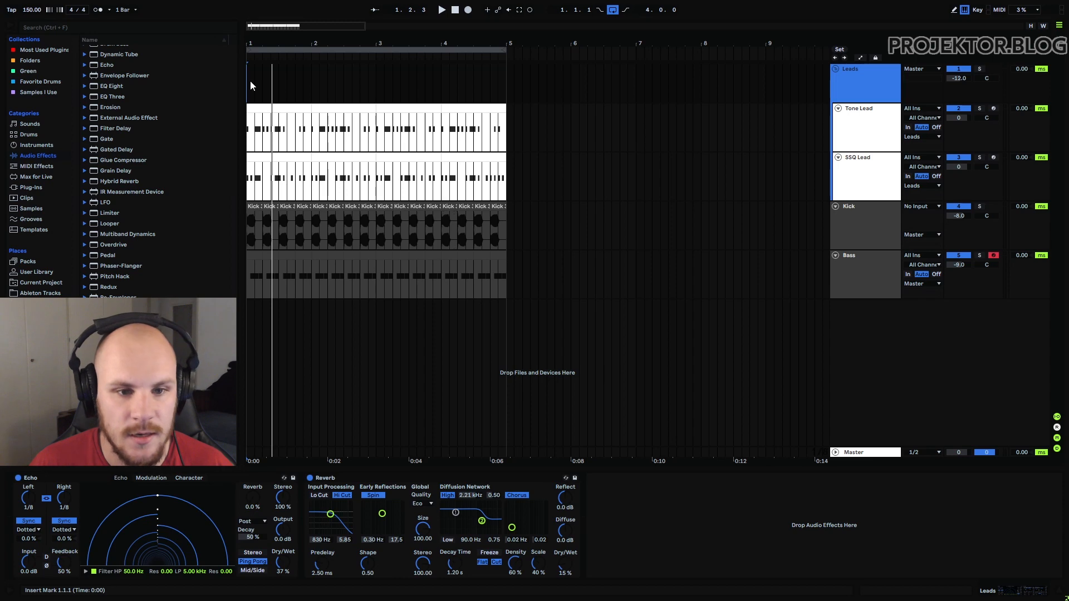
key(space)
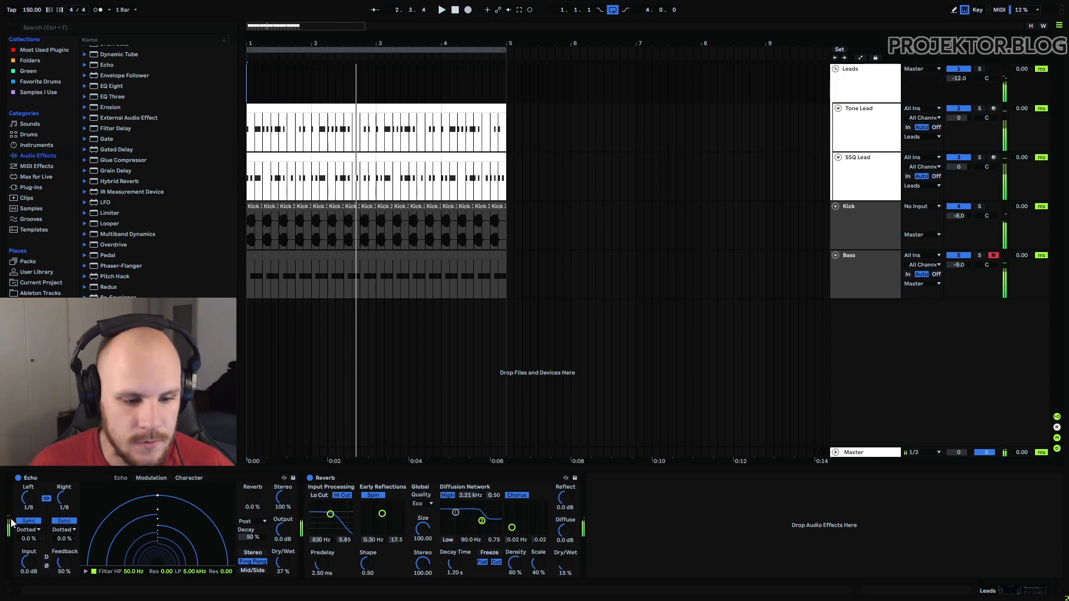
Turn off Echo and Reverb on the Leads group and collapse both devices.
click(58, 489)
click(17, 478)
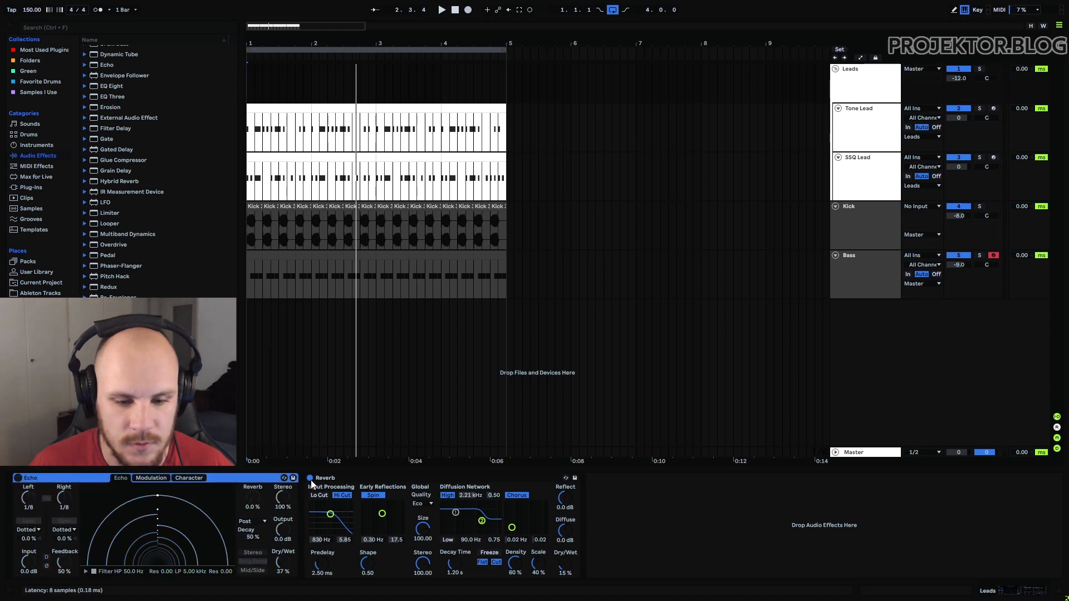
double_click(322, 479)
double_click(255, 478)
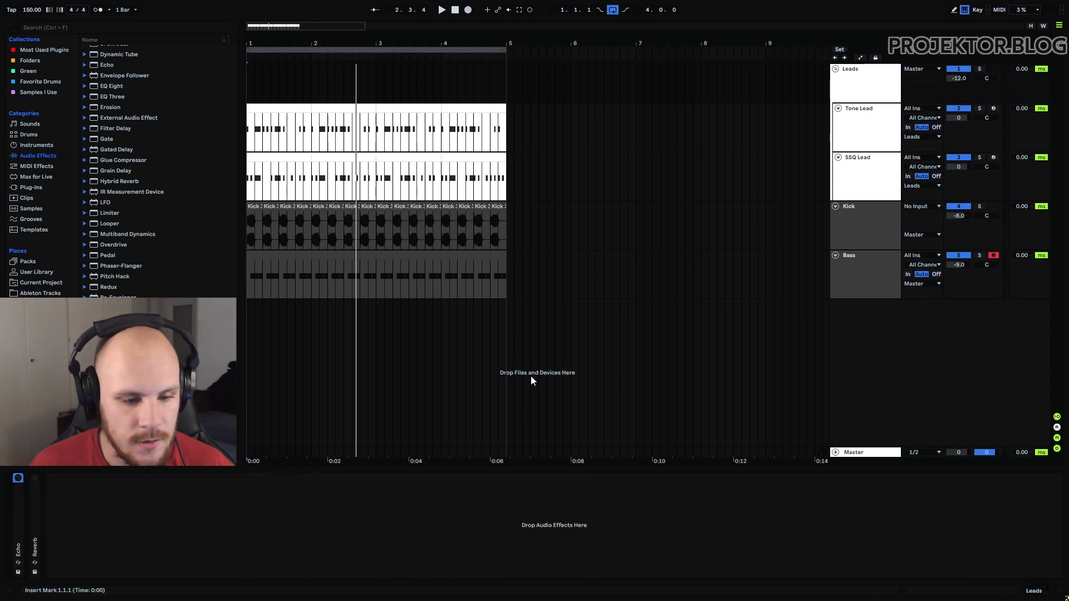
Enlarge the Leads group track, reset its volume to 0 dB and play the loop from the start.
drag(871, 103, 870, 207)
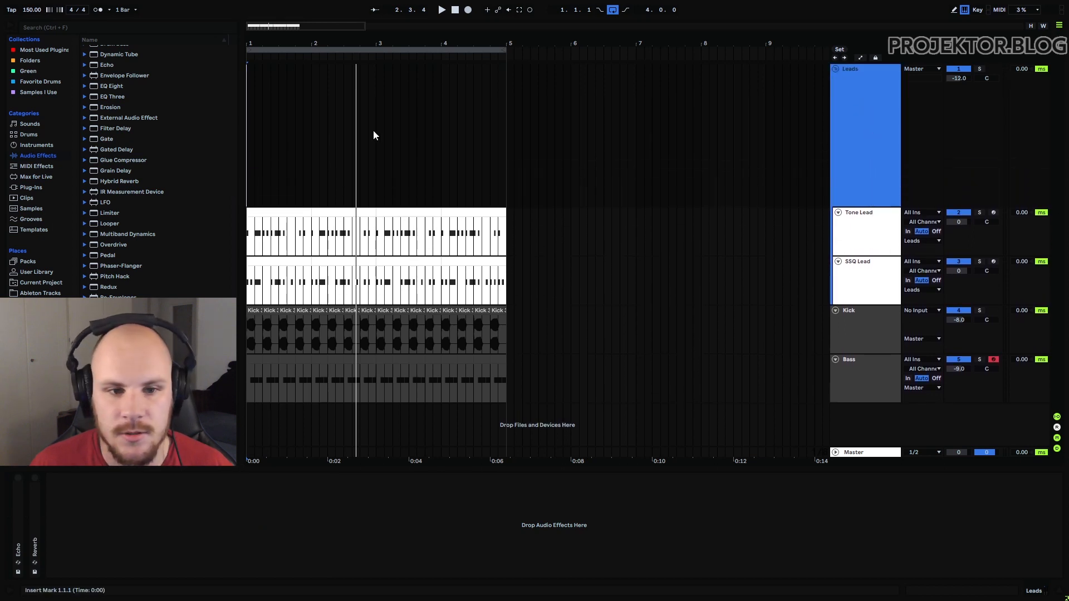
click(248, 123)
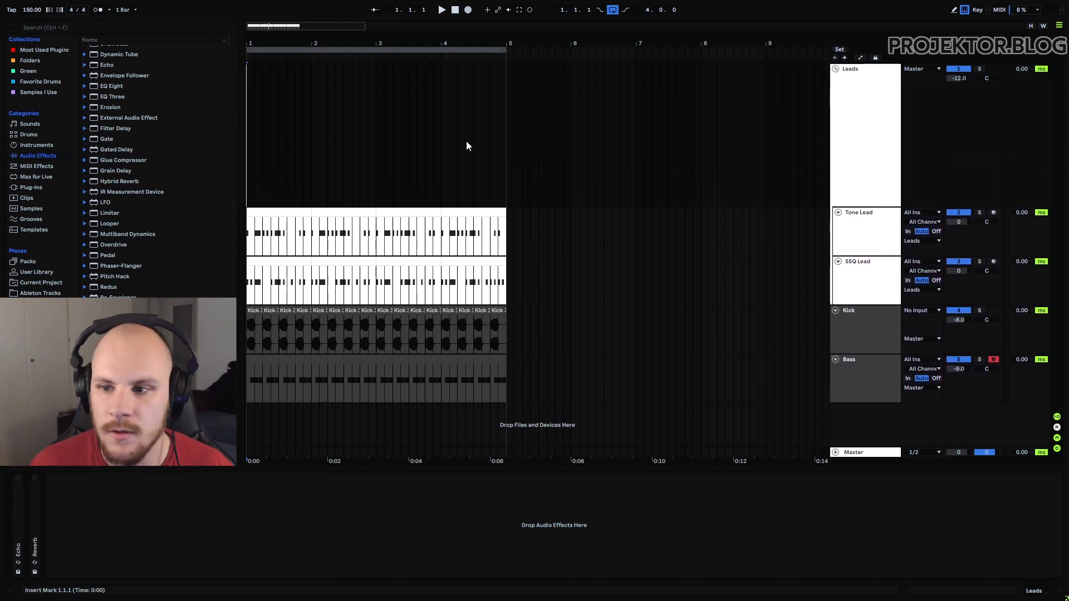
double_click(963, 82)
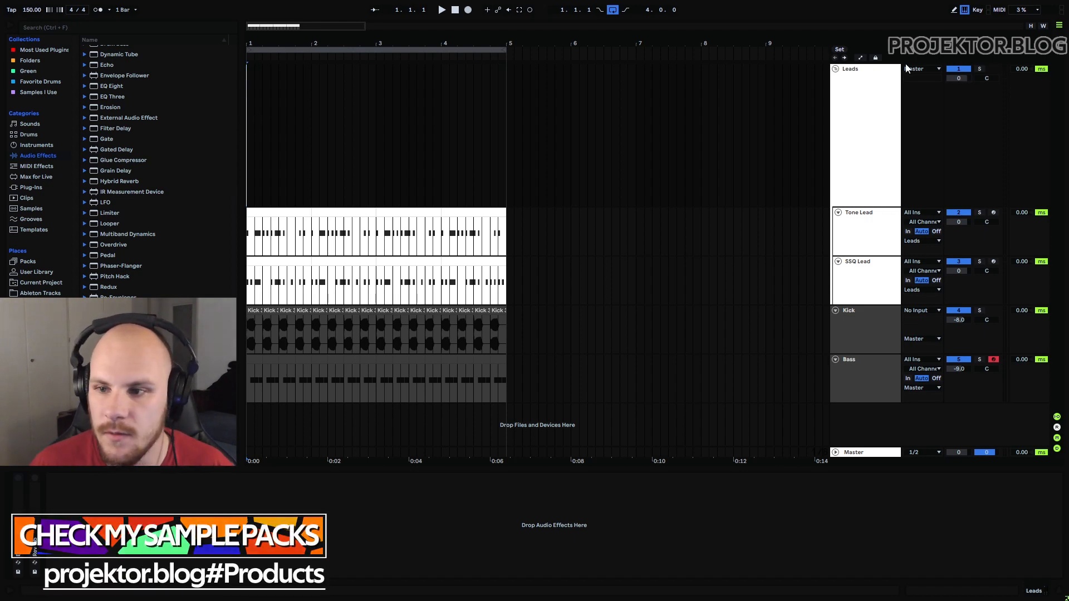
key(space)
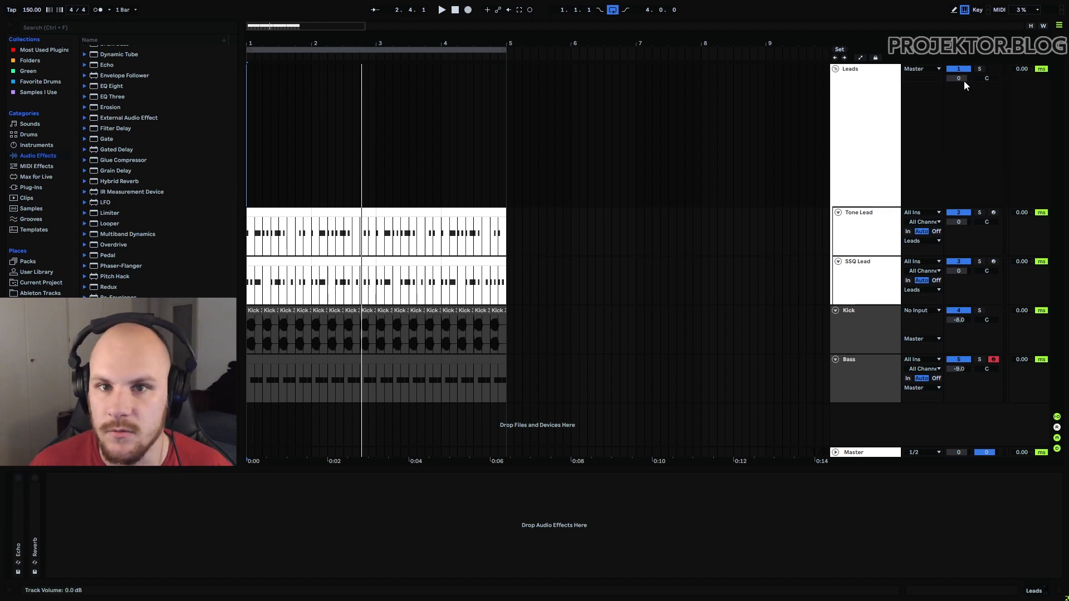
Play the Tone Lead track soloed from bar 1, and move the solo to the SSQ Lead track.
click(963, 223)
click(979, 213)
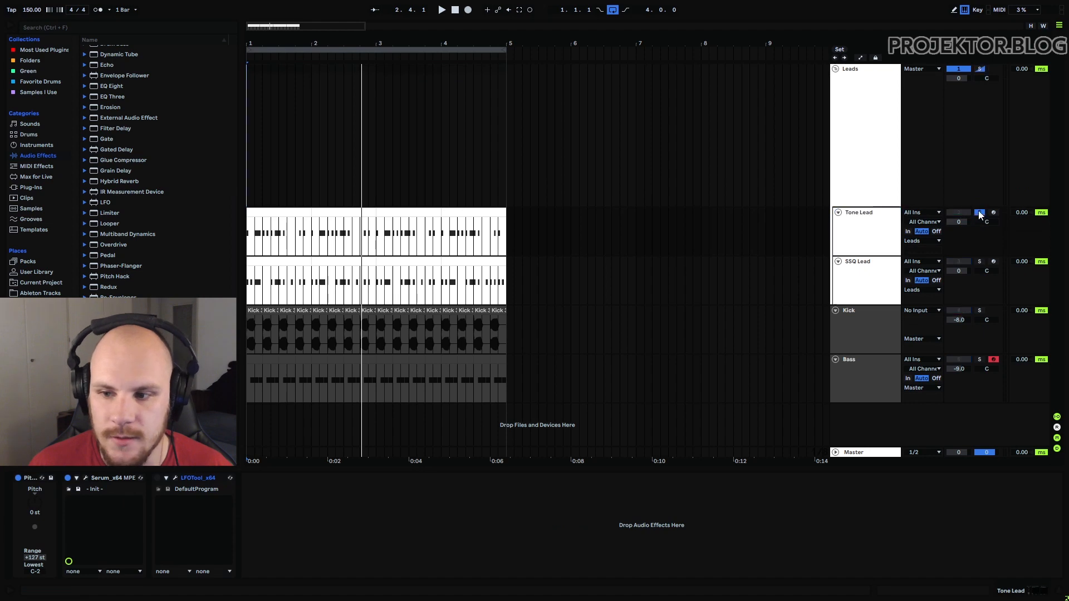
click(248, 241)
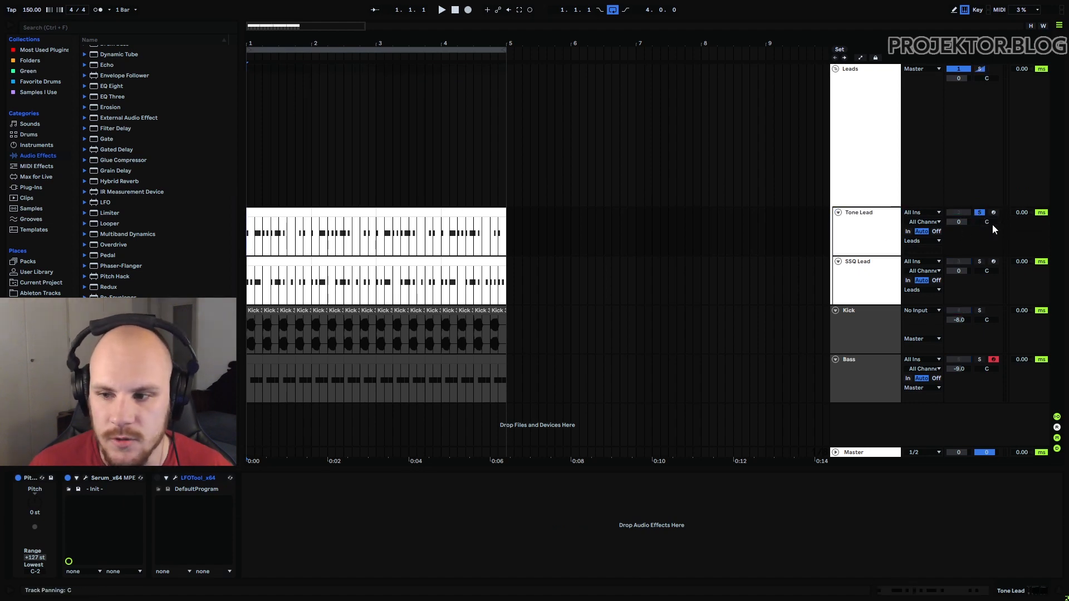
key(space)
click(980, 261)
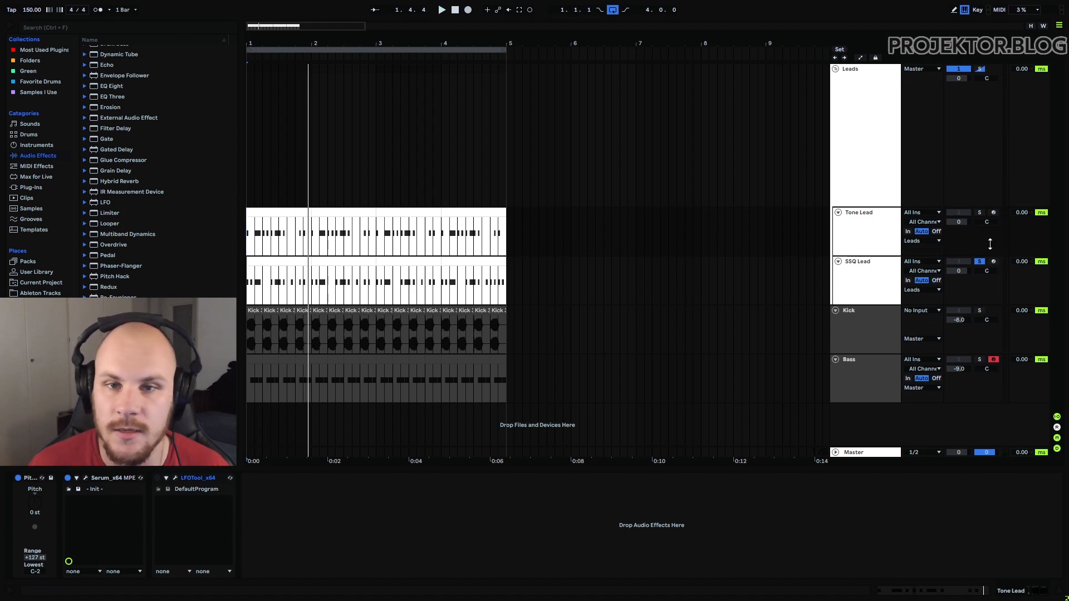
Shrink the Leads group track back to a compact height and restore its volume to -12 dB.
drag(870, 206, 871, 113)
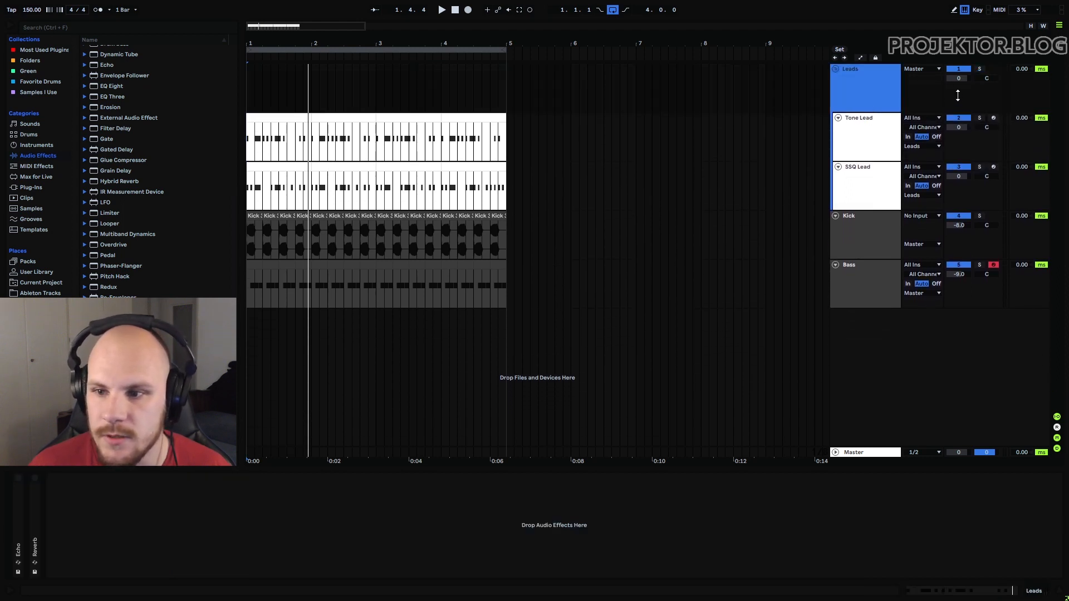
click(376, 93)
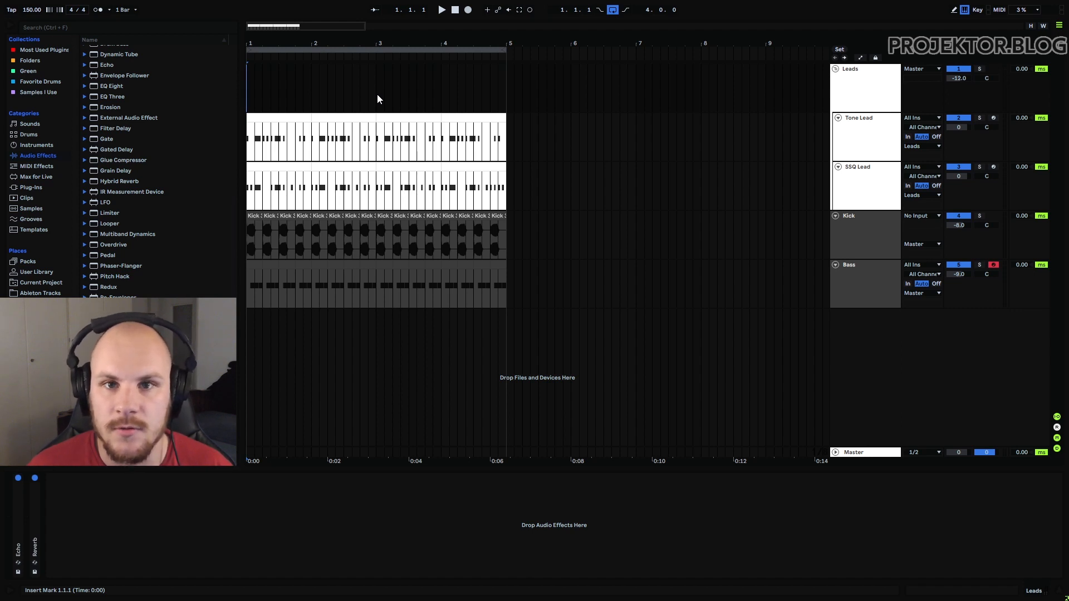
Show the LFOTool windows of the Tone Lead and SSQ Lead tracks side by side and compare their LFO graphs.
click(850, 135)
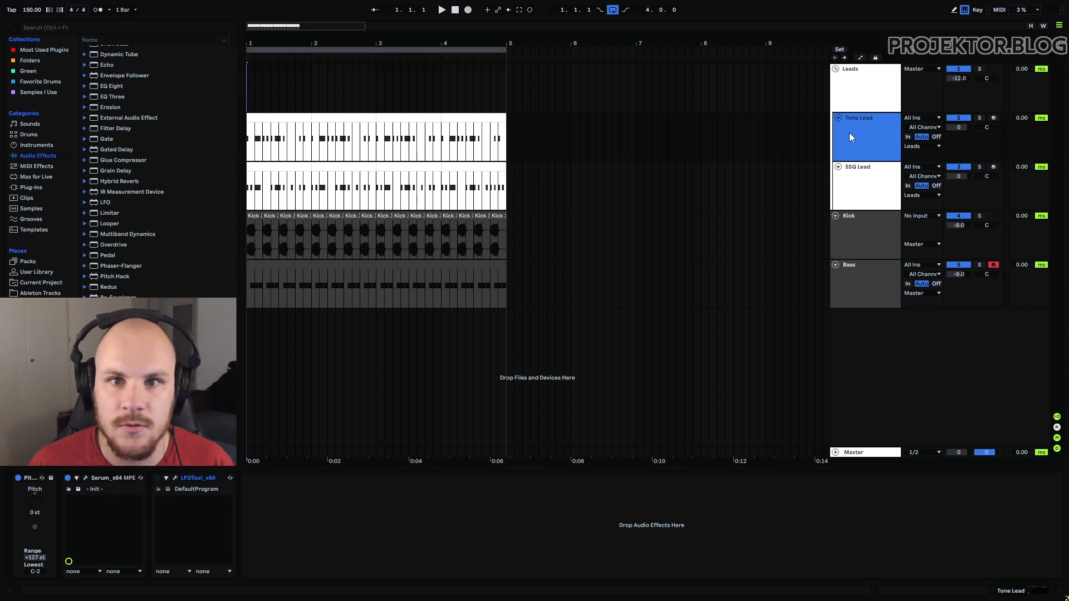
key(ctrl+alt+p)
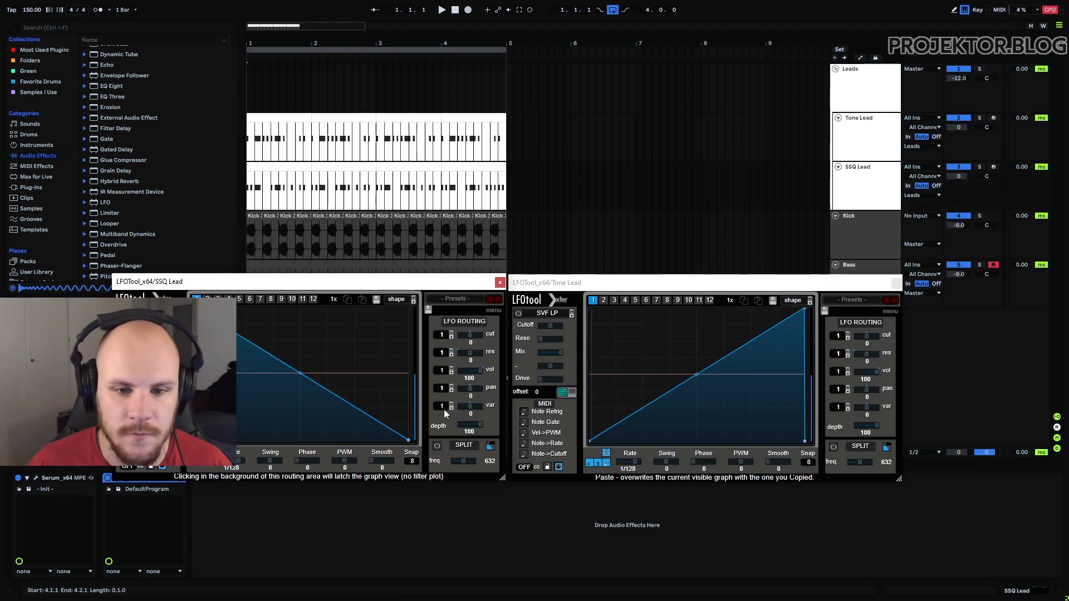
click(549, 329)
click(589, 284)
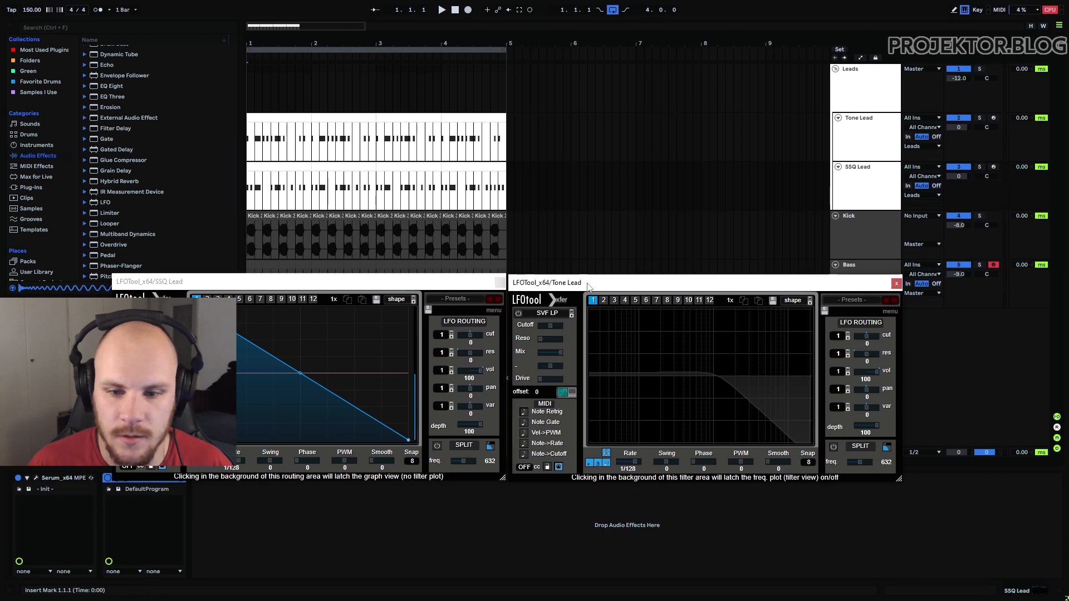
click(867, 137)
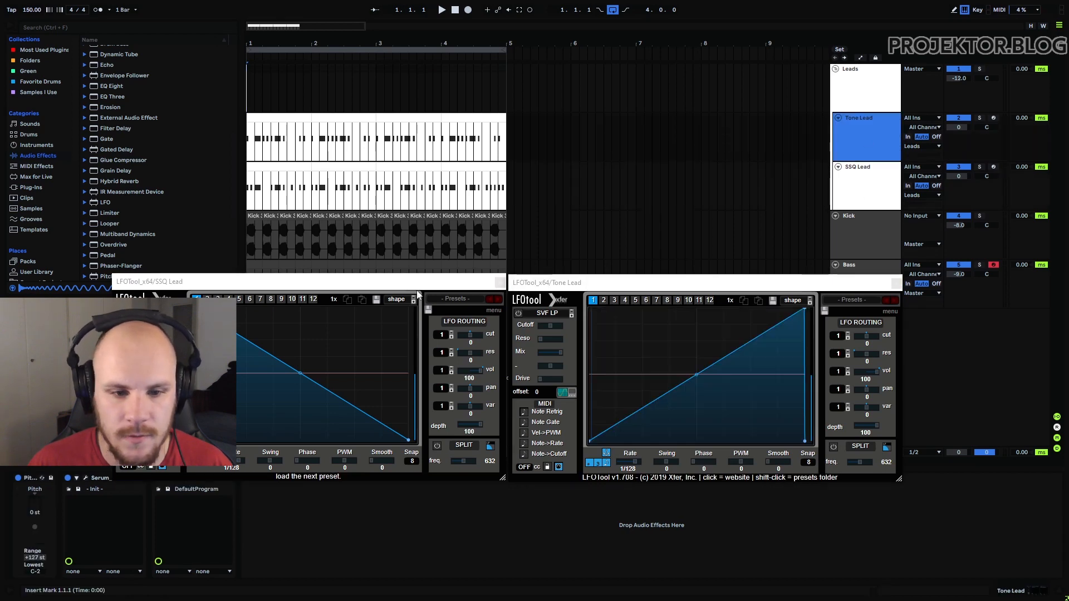
click(184, 283)
click(876, 181)
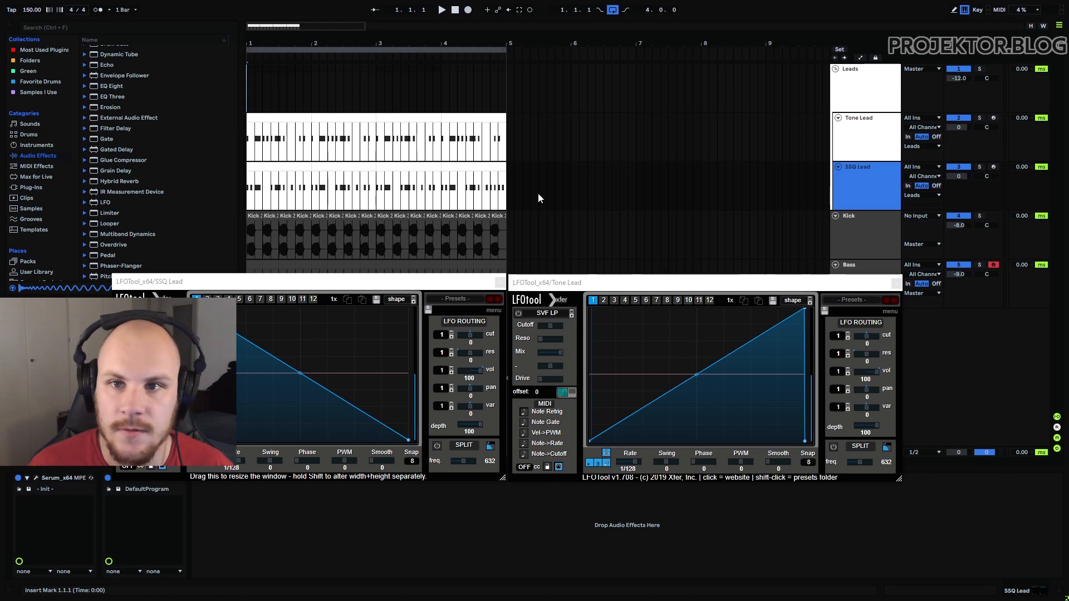
Solo the Leads group and play the loop from bar 1.
click(979, 69)
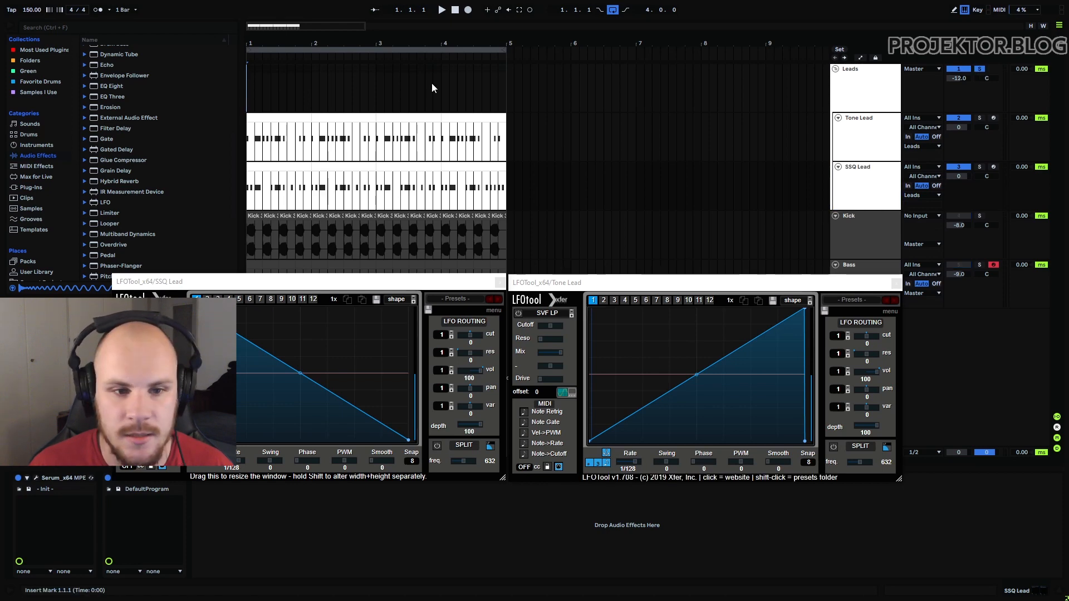
click(249, 85)
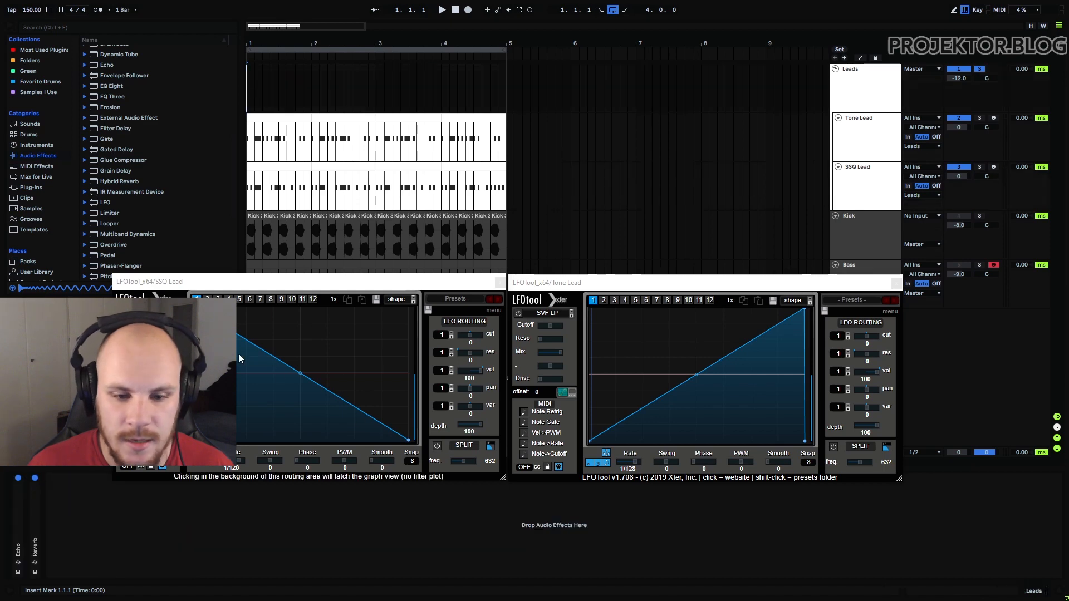
key(space)
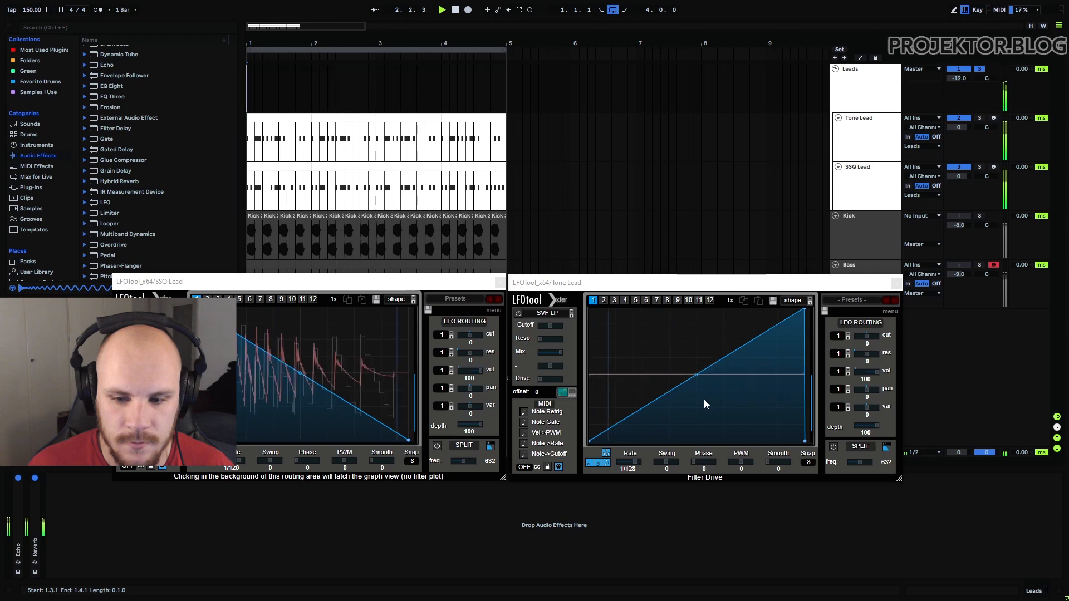
key(space)
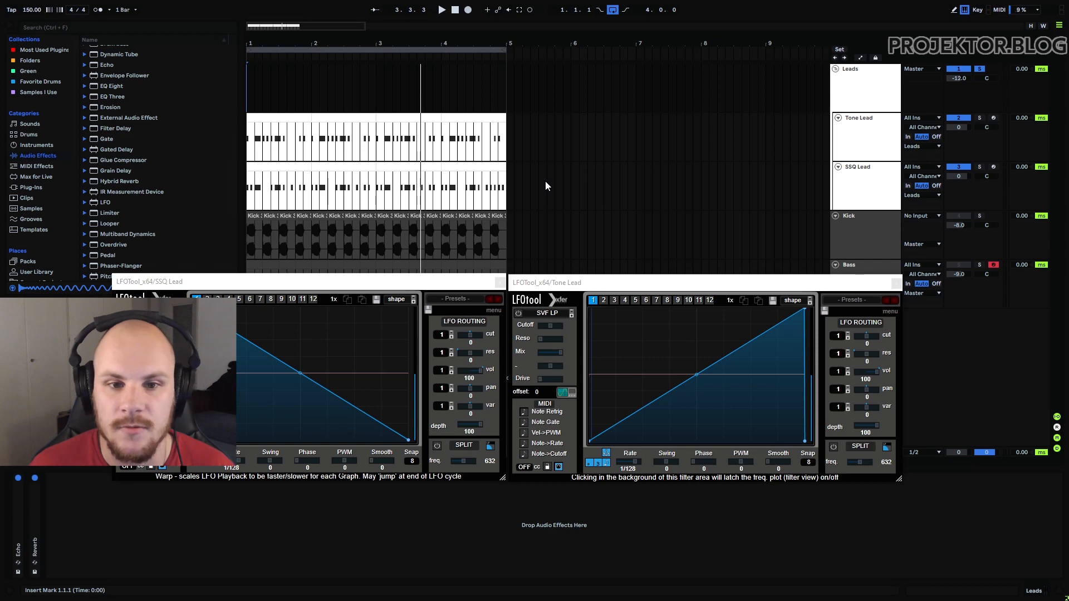
Turn on LFOTool on the Tone Lead track while the soloed loop plays.
click(852, 146)
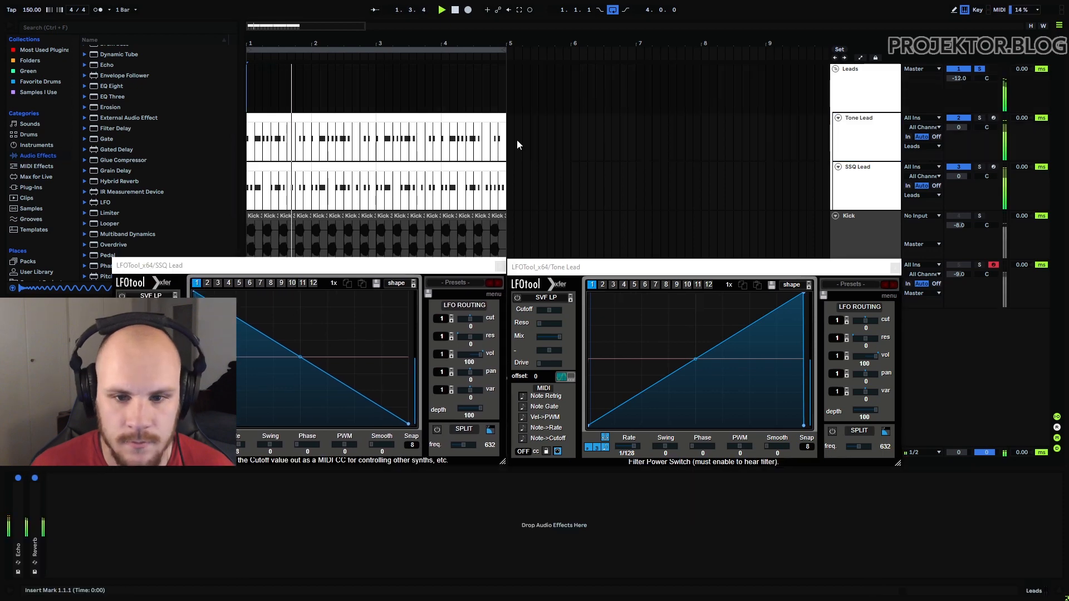
click(866, 139)
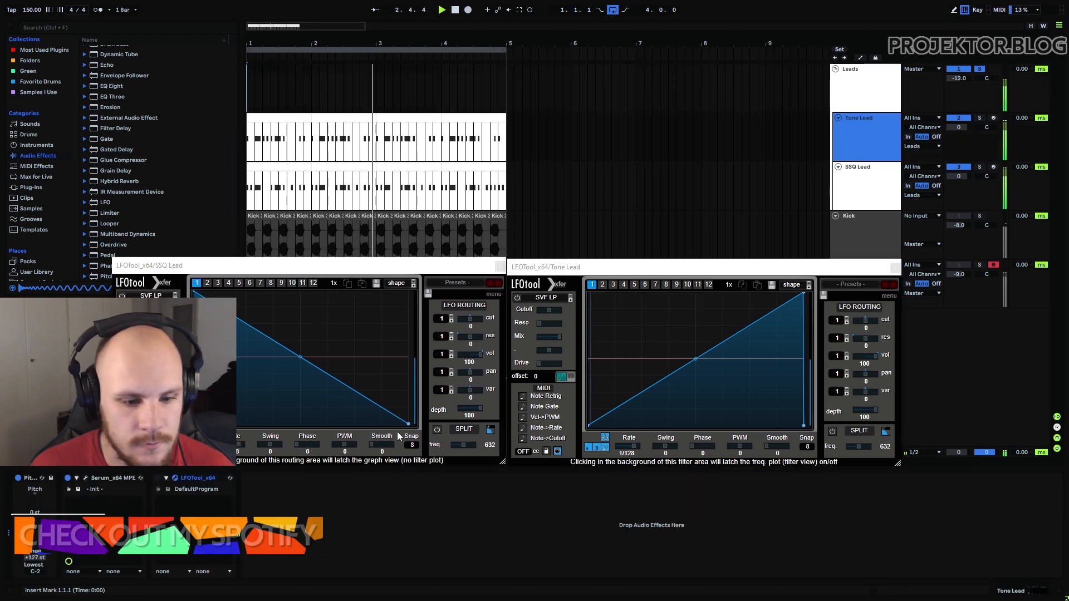
click(159, 478)
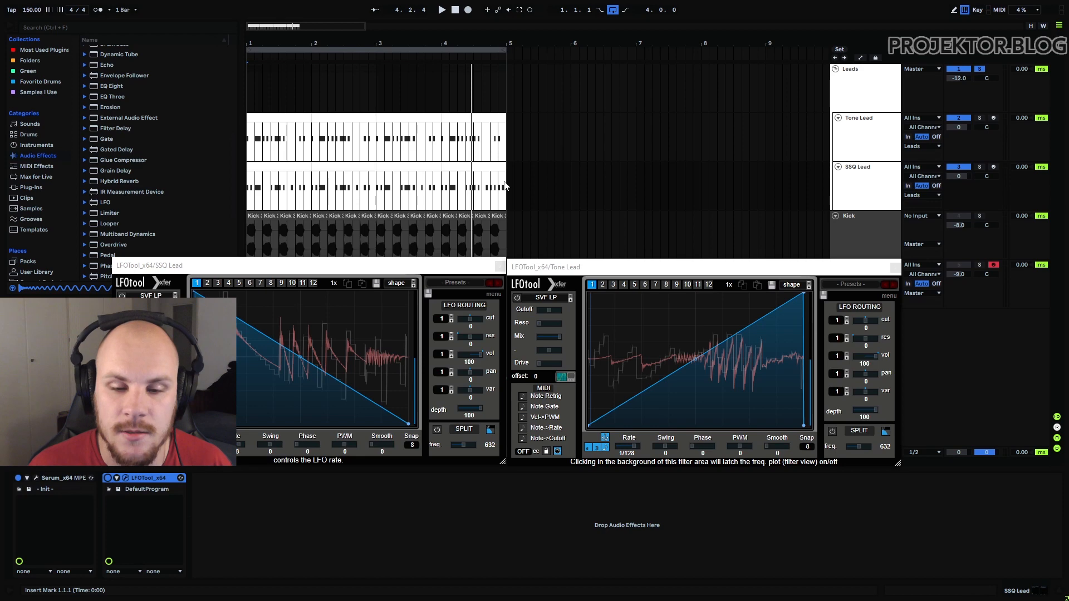
click(811, 143)
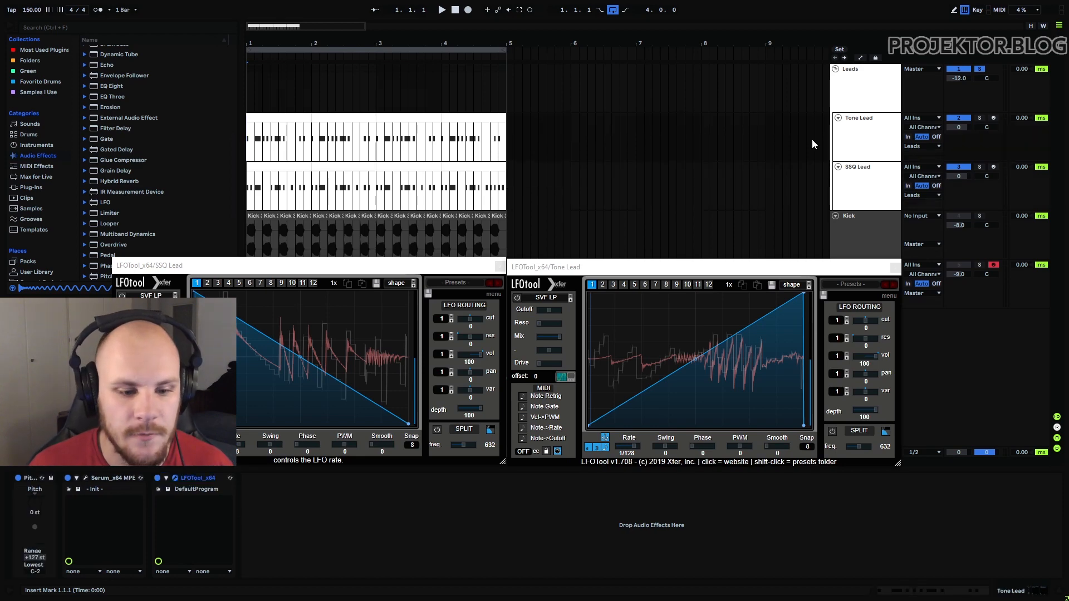
Bypass Reverb and Echo on the Leads group and reset the group's volume to 0 dB.
click(861, 101)
click(35, 477)
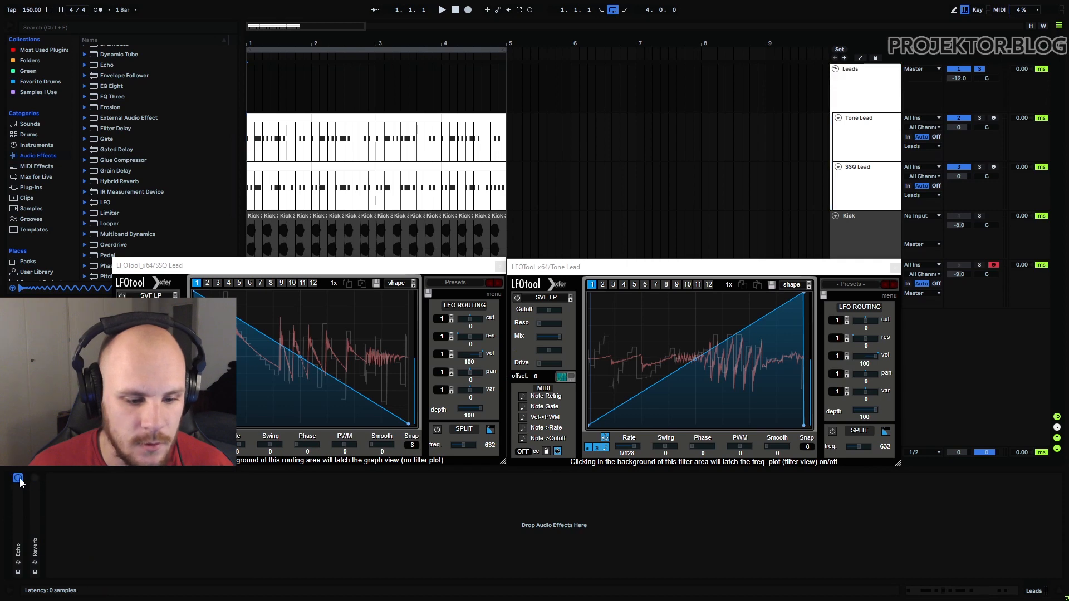
click(18, 480)
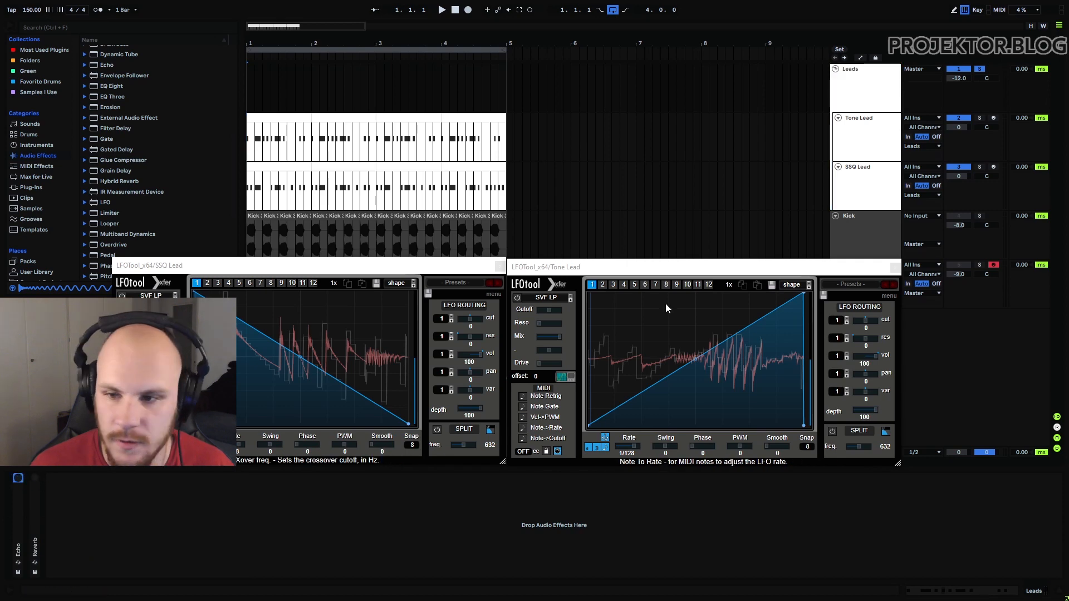
double_click(958, 78)
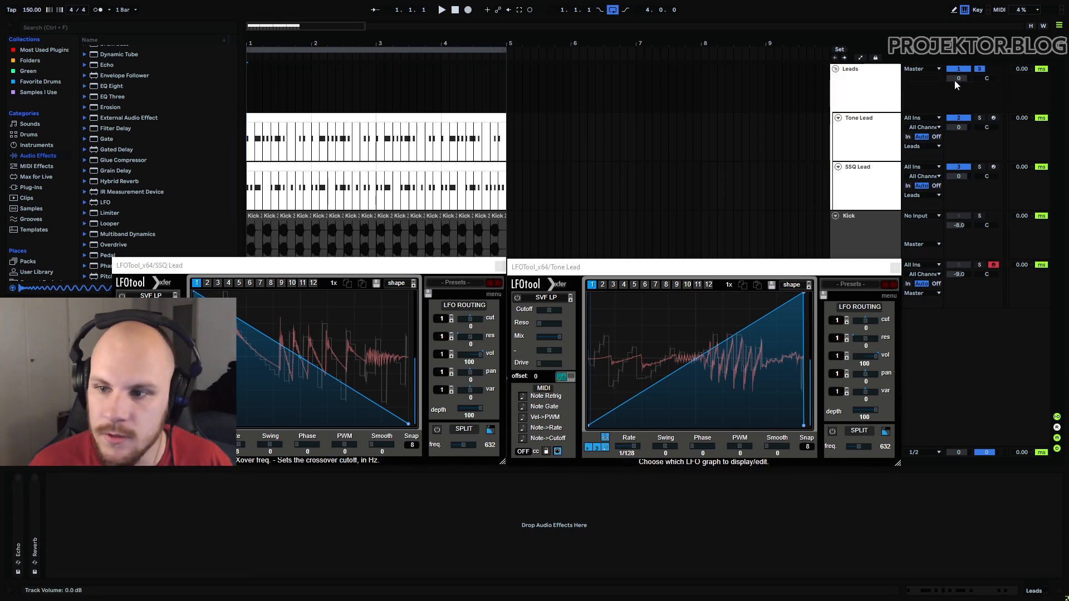
Enlarge the Leads group track and play the soloed loop from bar 1 to check its level meter.
drag(869, 114, 869, 217)
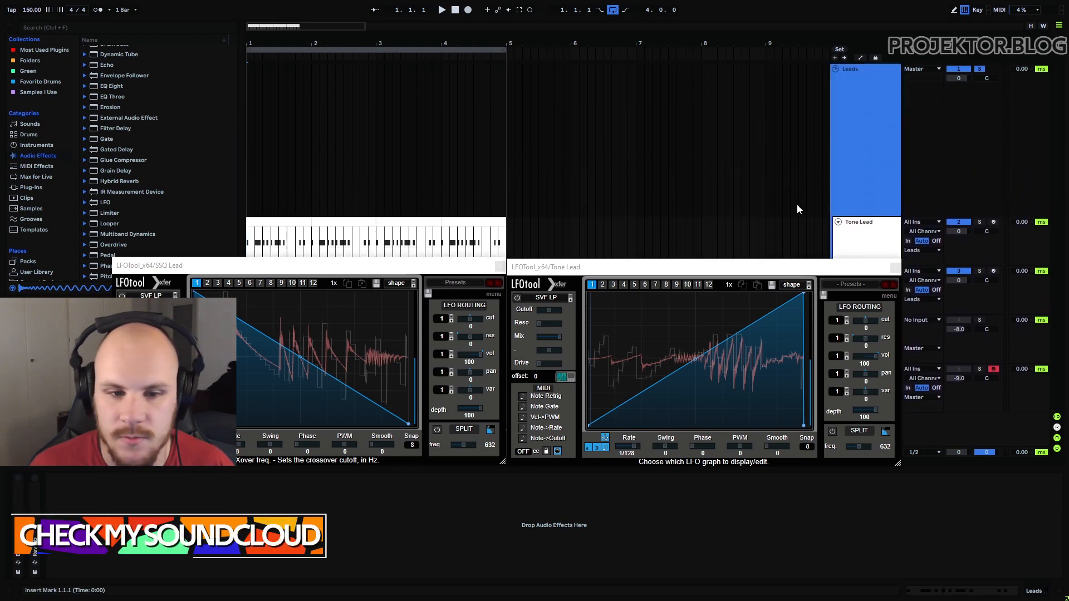
click(248, 91)
key(space)
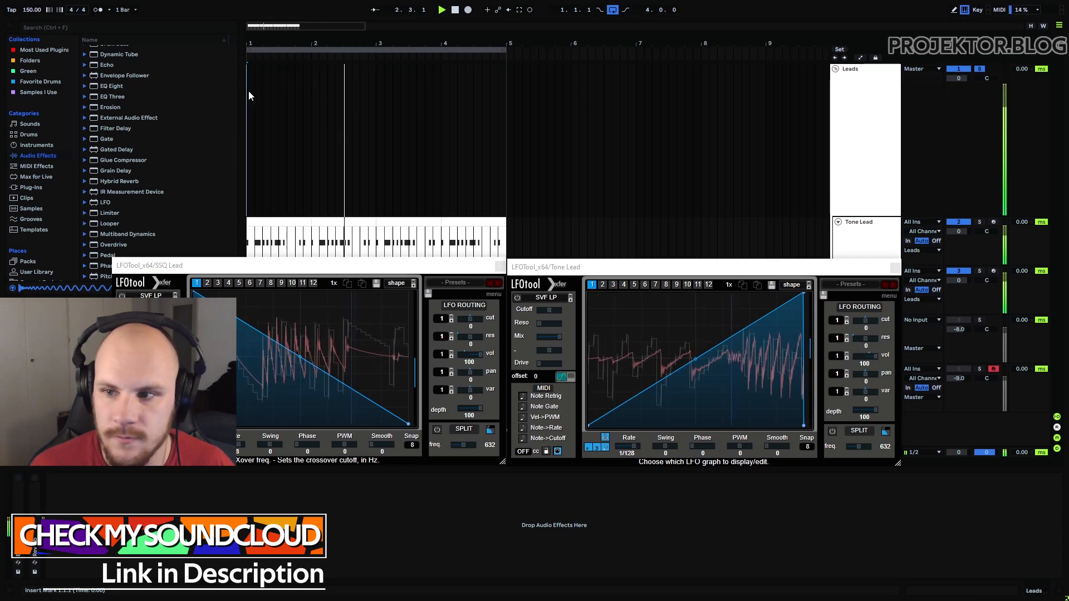
key(space)
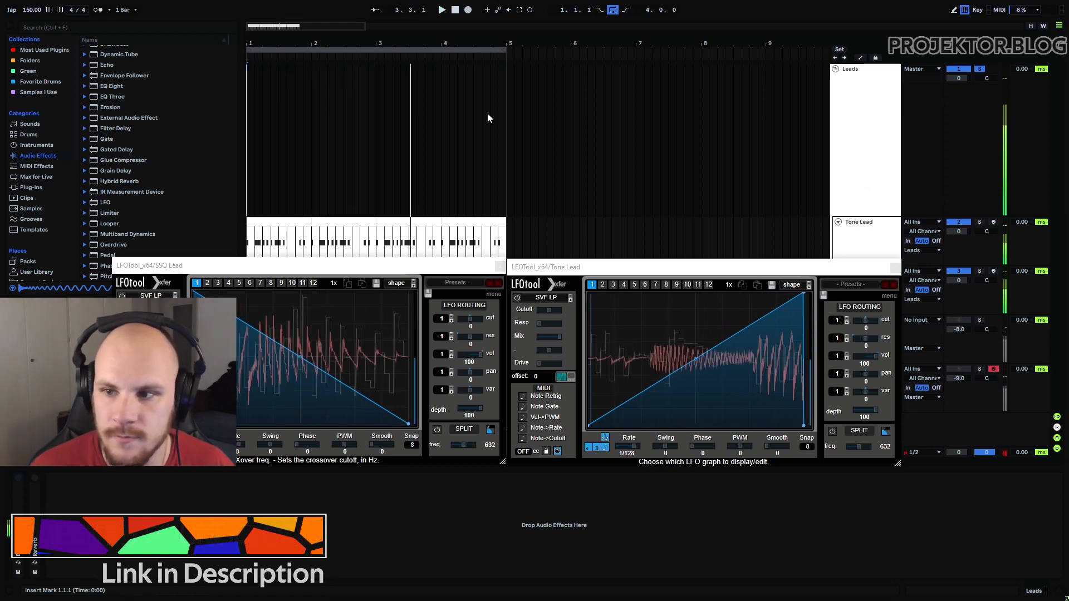